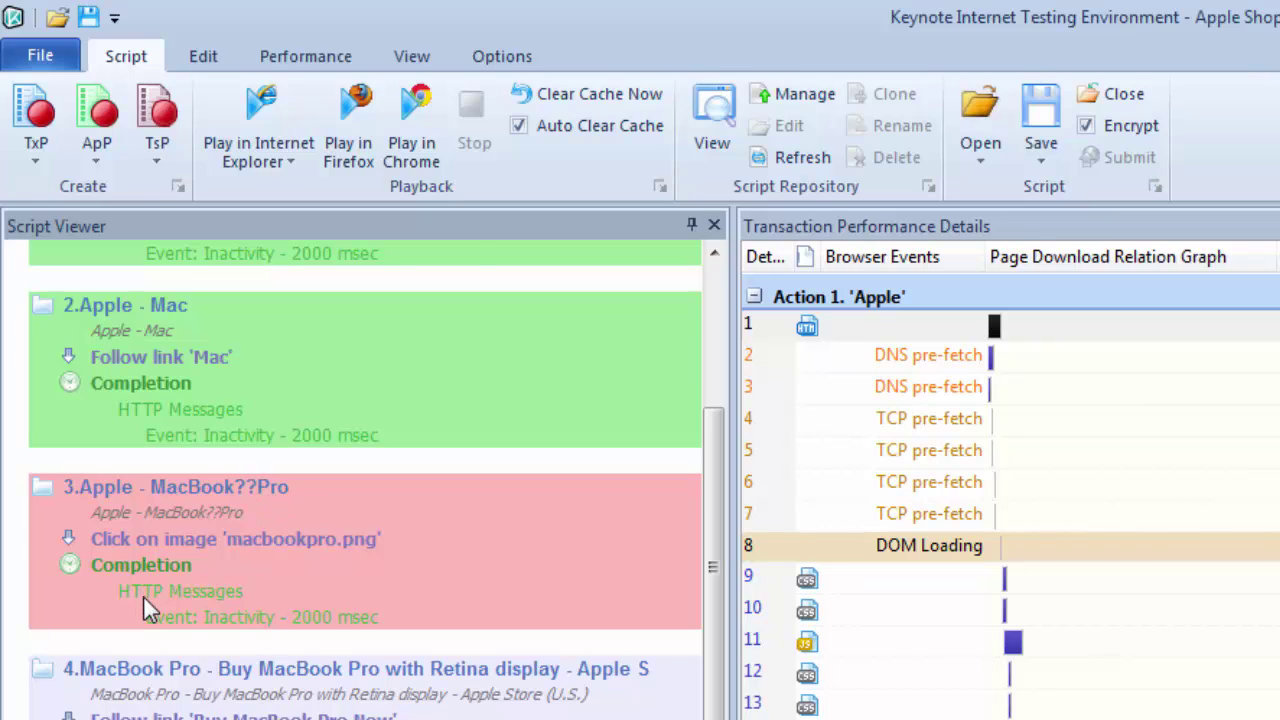
- Delete the 13-Inch MacBook Pro step from the script
click(288, 162)
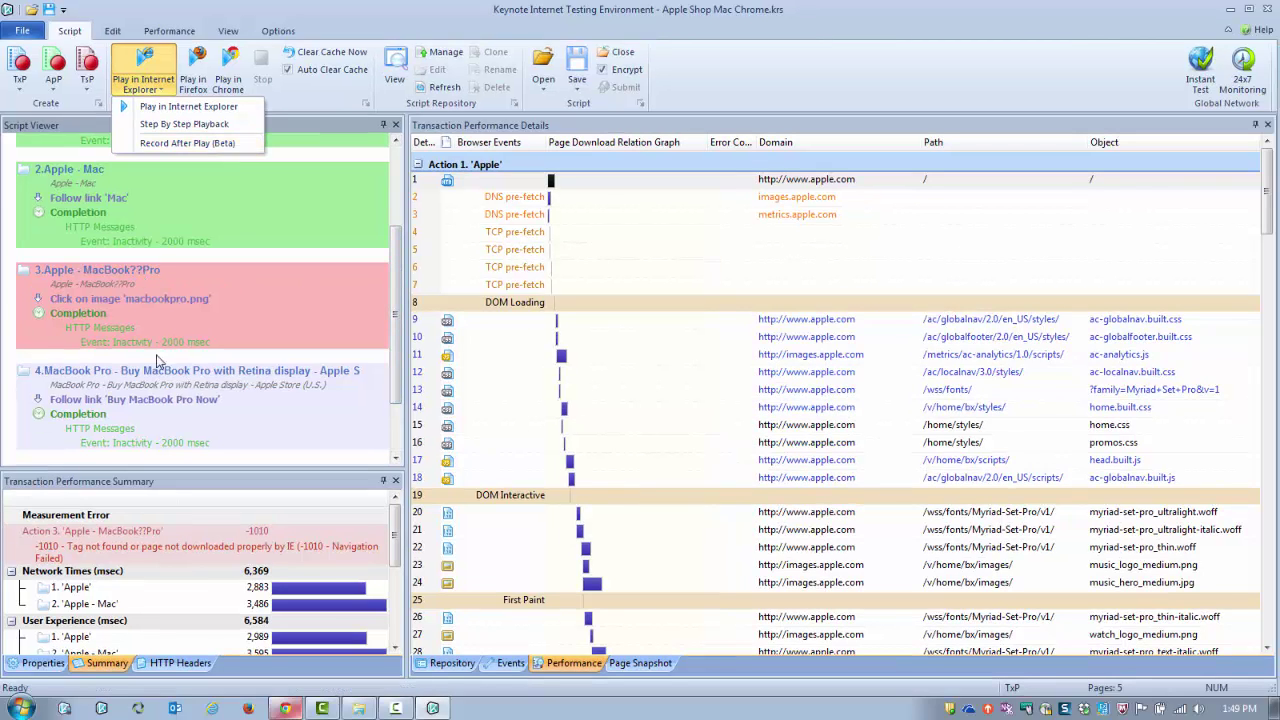
scroll(334, 308, down, 3)
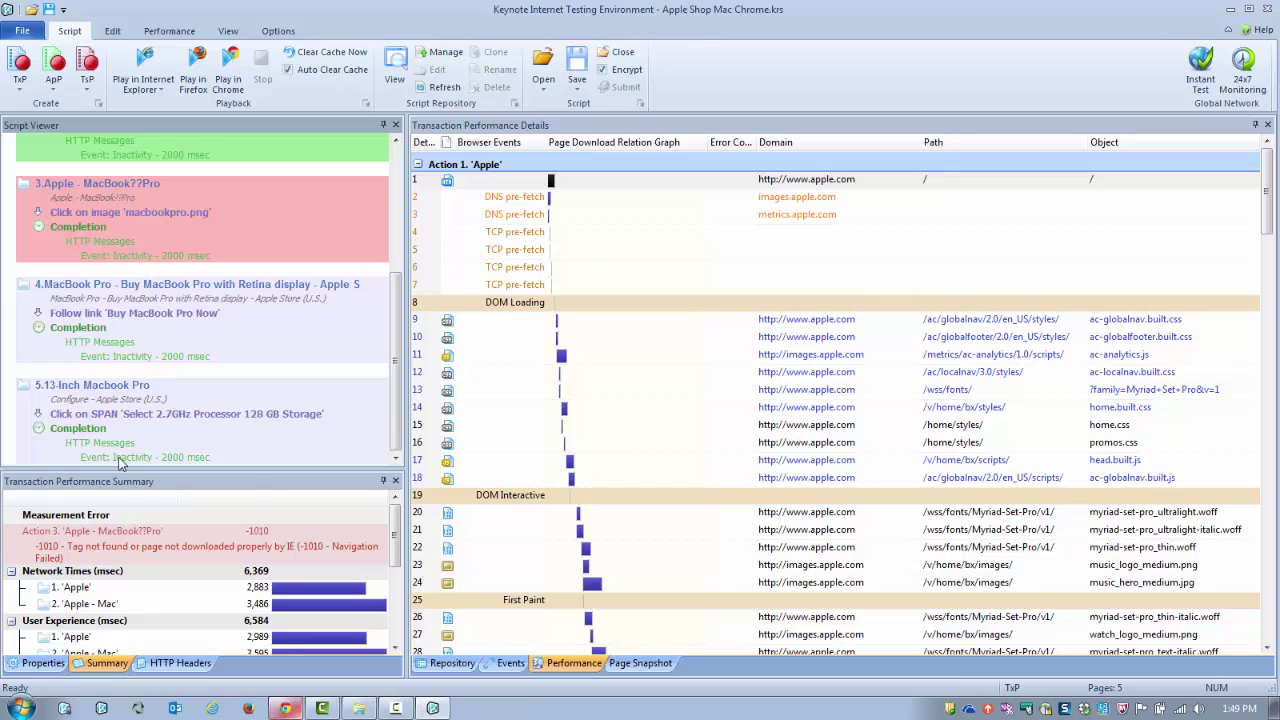
click(92, 385)
right_click(105, 385)
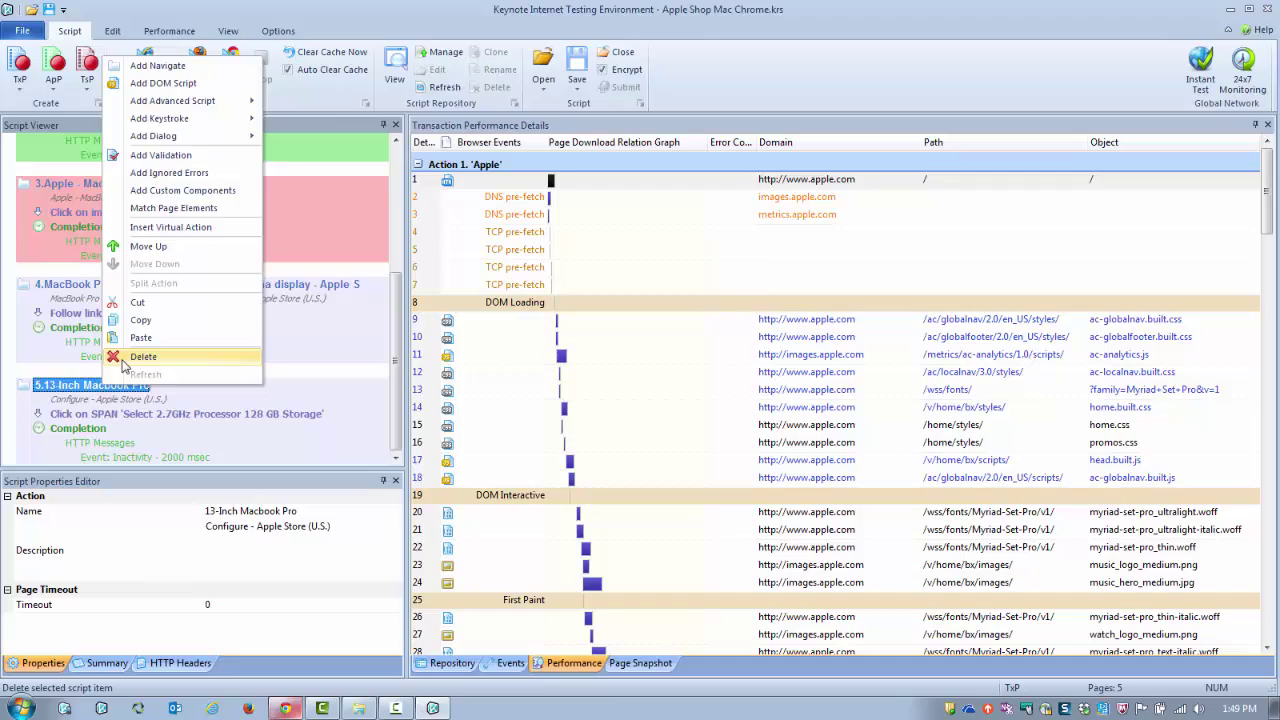
click(143, 356)
key(Return)
- Delete step 4, the Buy MacBook Pro action
click(100, 385)
right_click(100, 385)
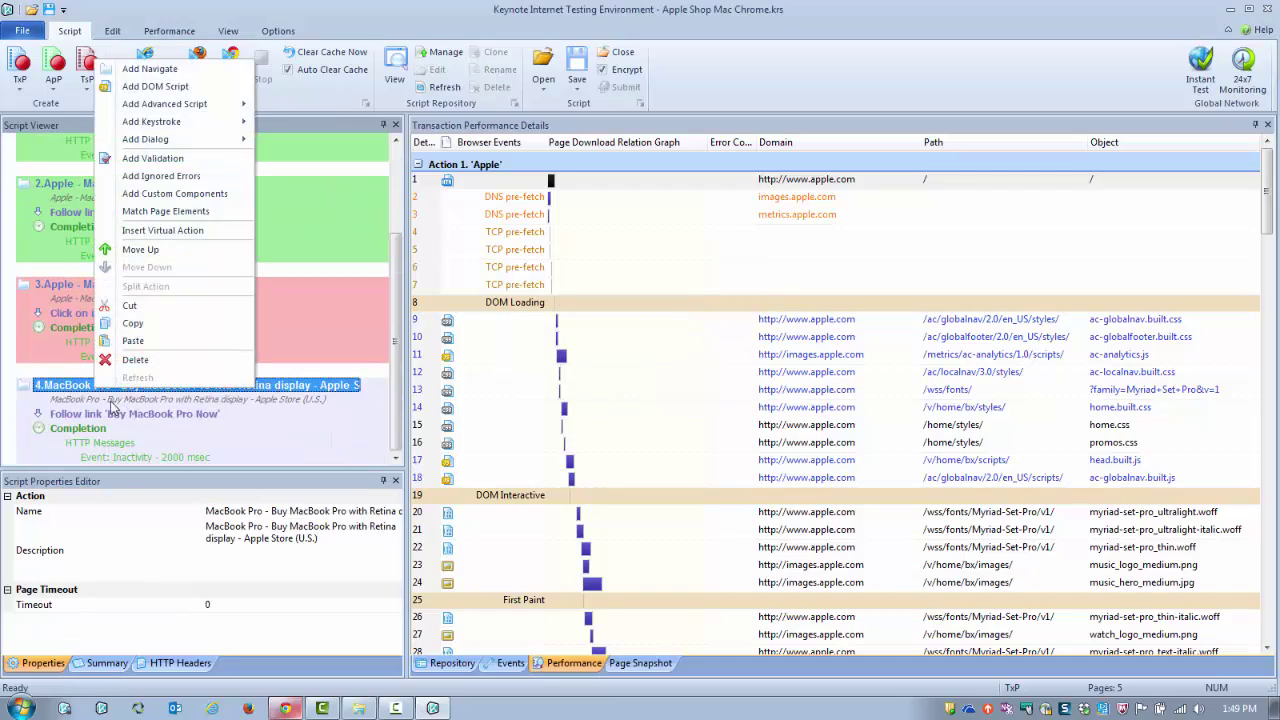
click(135, 359)
click(650, 385)
- Delete the failed MacBook Pro step 3 and start Record After Play in Internet Explorer
right_click(100, 385)
click(135, 359)
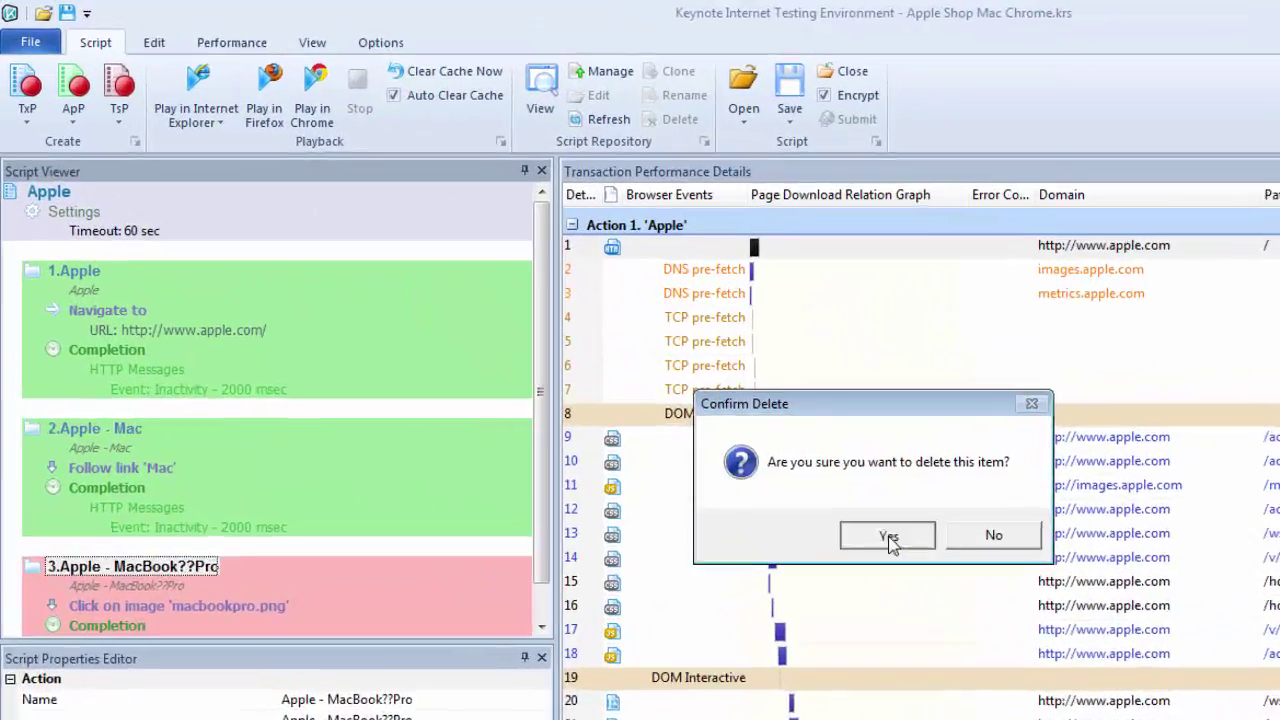
click(889, 541)
click(196, 108)
click(340, 252)
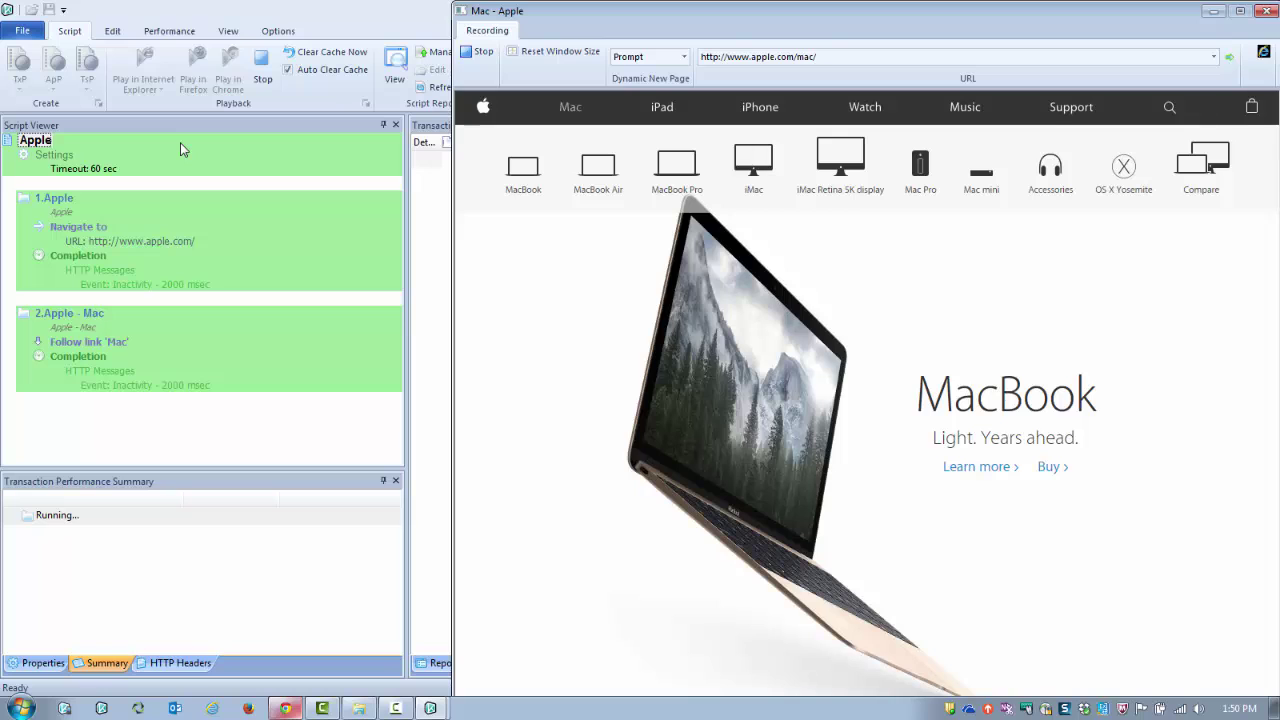
- Record following Buy, picking the Silver finish and 256GB model, then stop recording
click(1050, 467)
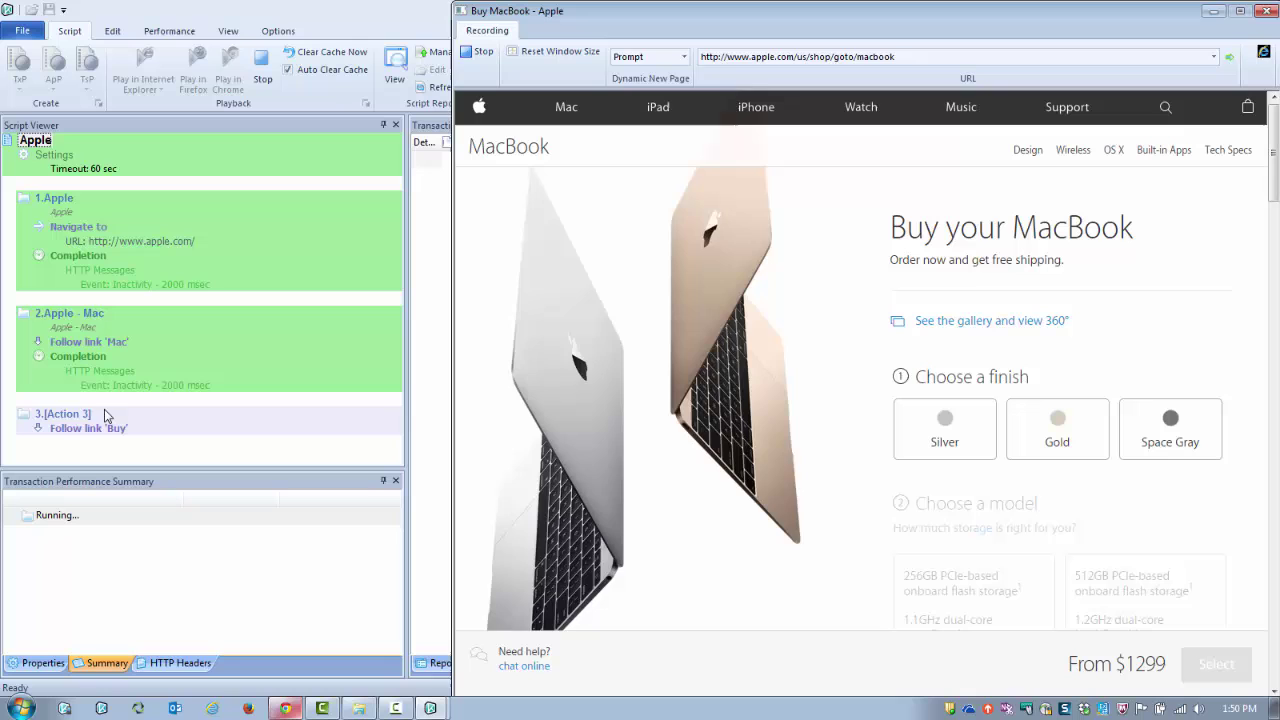
click(944, 428)
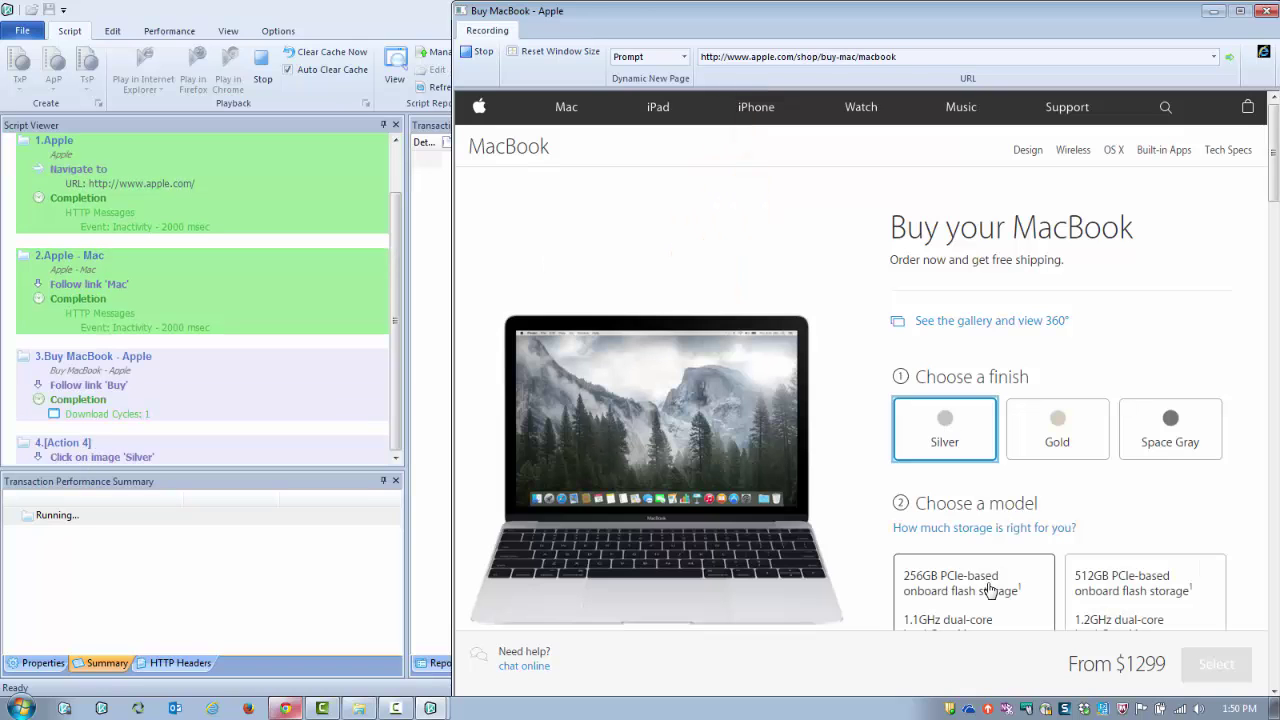
click(988, 590)
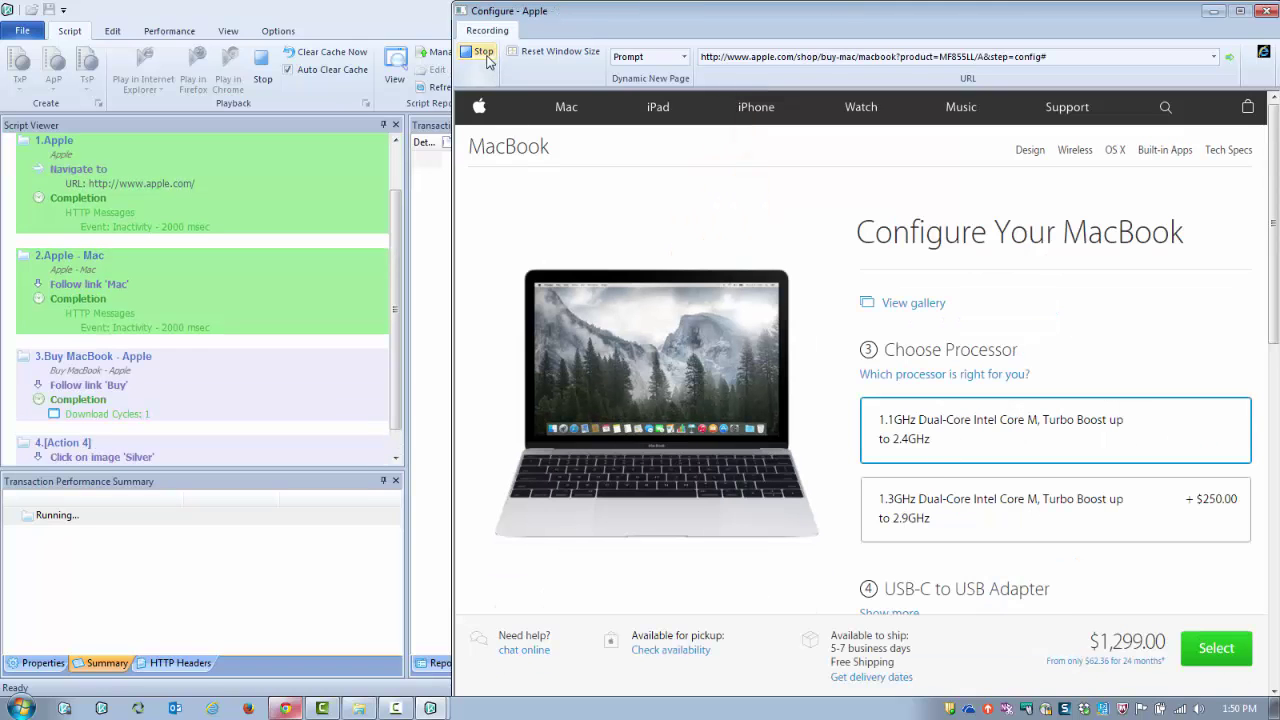
click(483, 52)
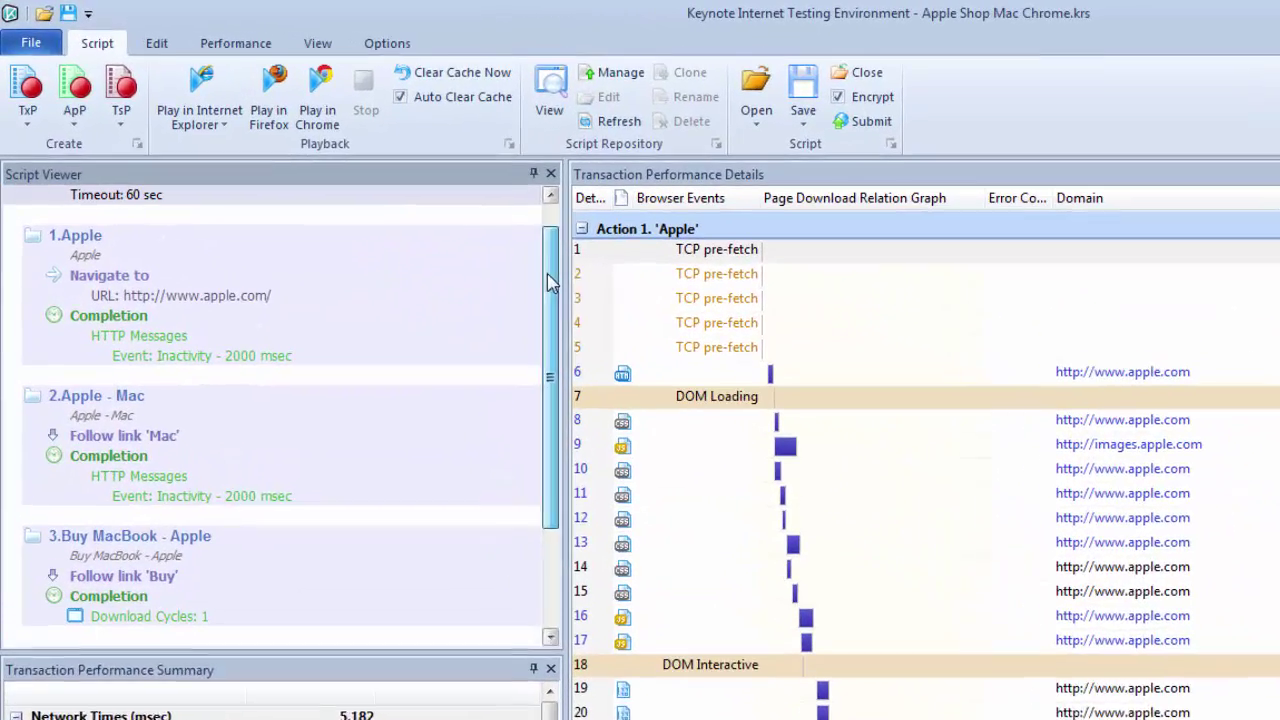
drag(553, 440, 567, 578)
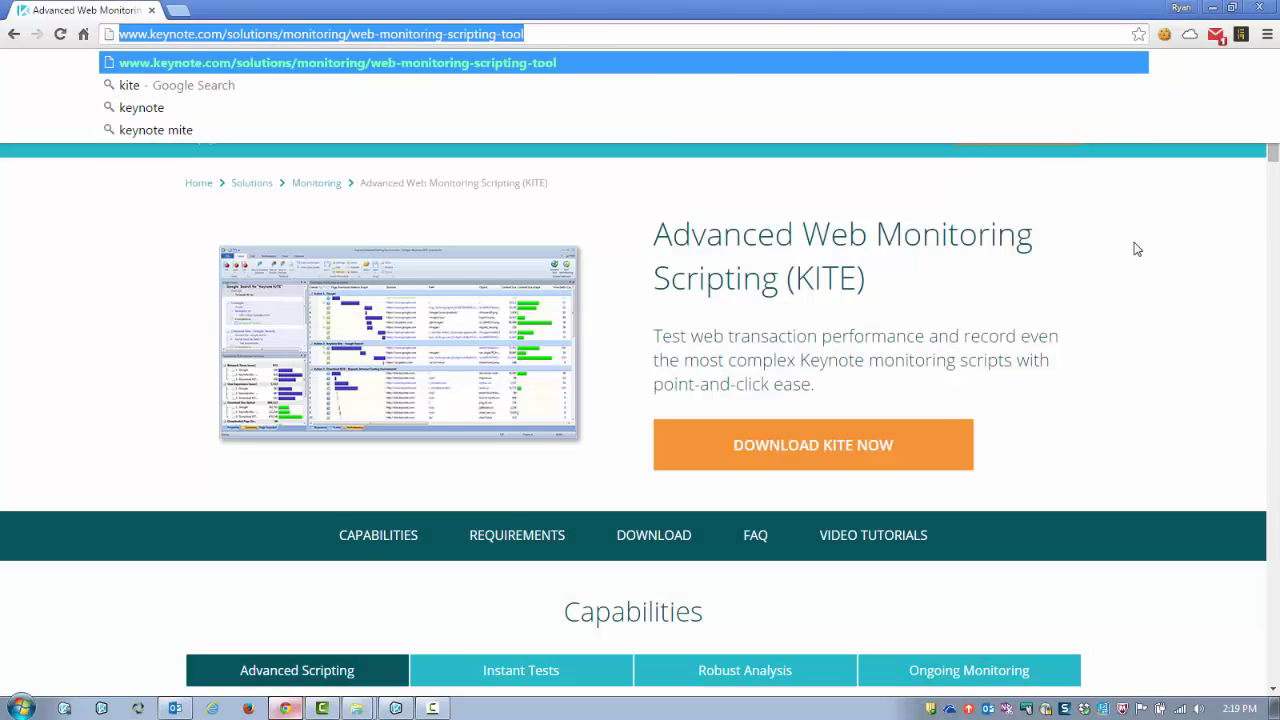
text(kite.key)
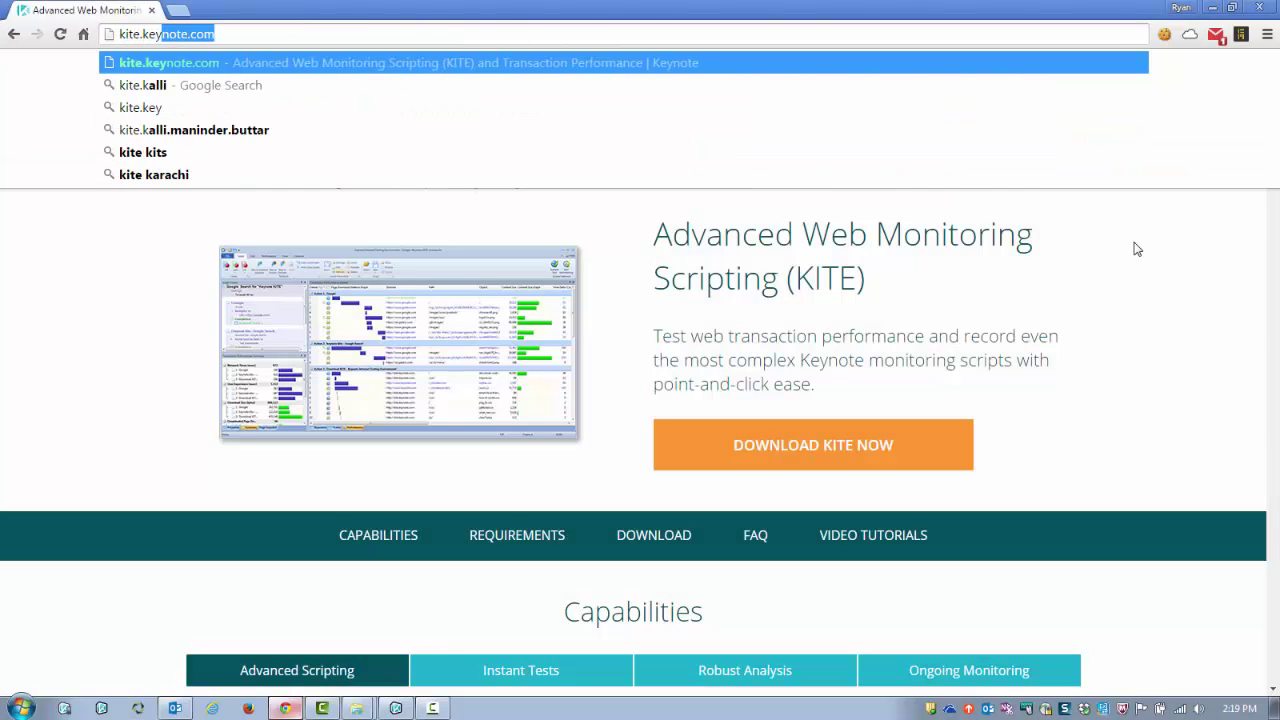
text(note.com)
- Go to kite.keynote.com in Chrome
key(Return)
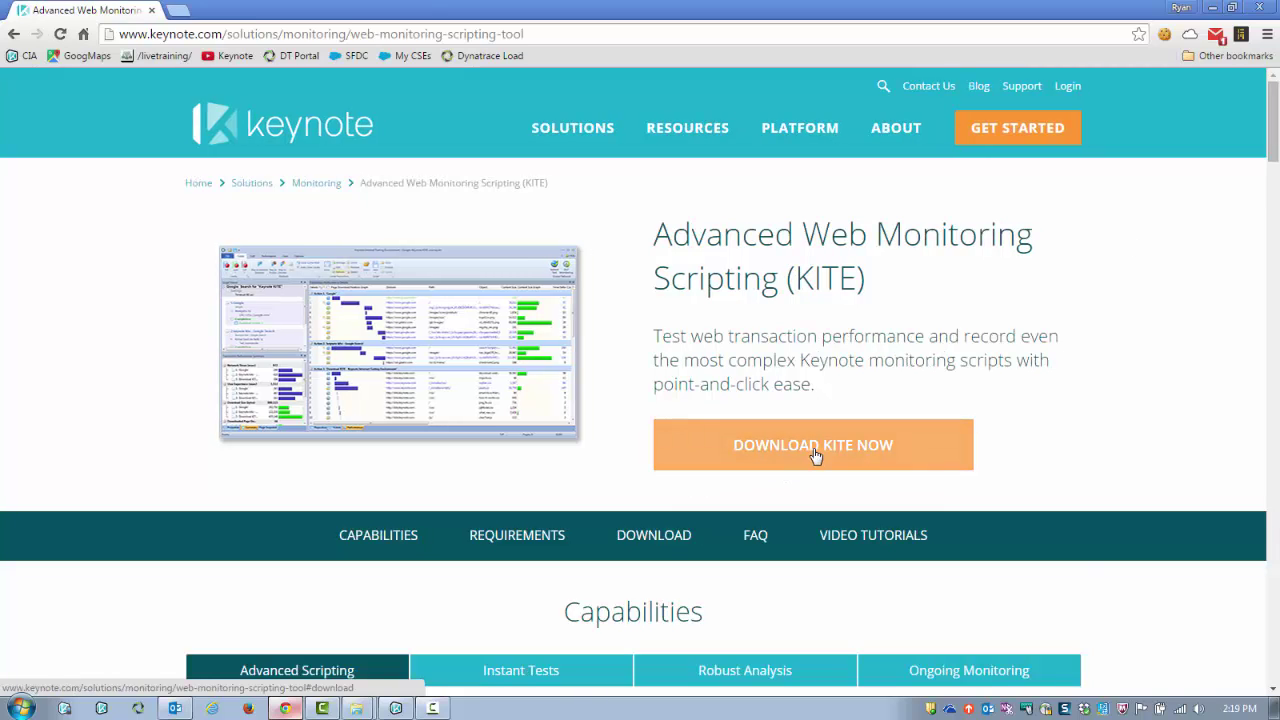